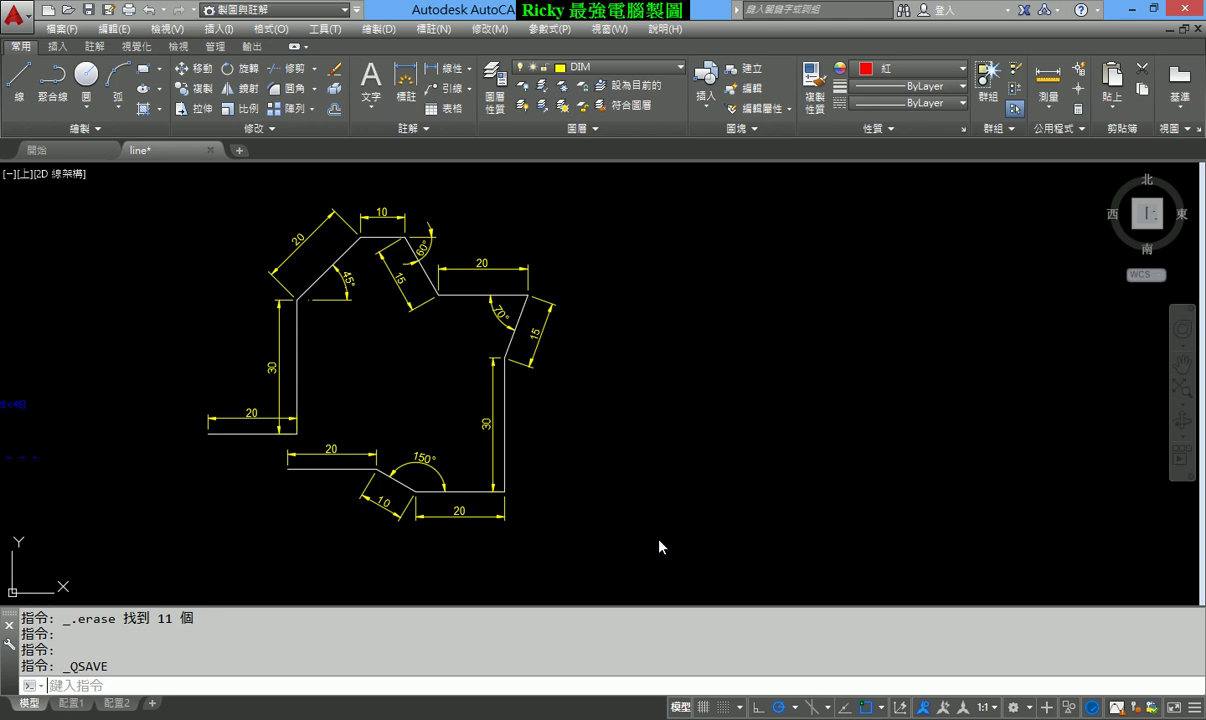
# Pan and zoom in until the four line-method notes (vector, absolute, relative, angle) fill the view.
pyautogui.moveTo(398, 390); pyautogui.dragTo(511, 423, button='middle')
pyautogui.scroll(2, 320, 430)
pyautogui.scroll(2, 336, 433)
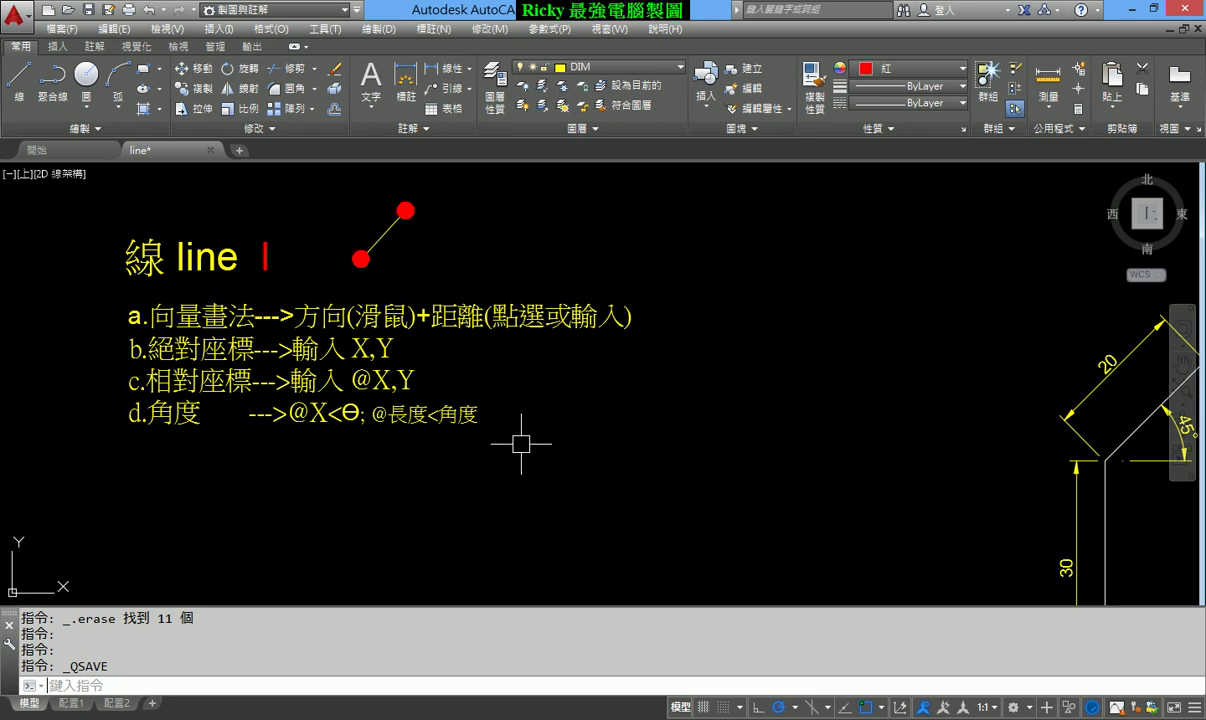
pyautogui.scroll(-4, 480, 400)
pyautogui.moveTo(574, 419); pyautogui.dragTo(417, 363, button='middle')
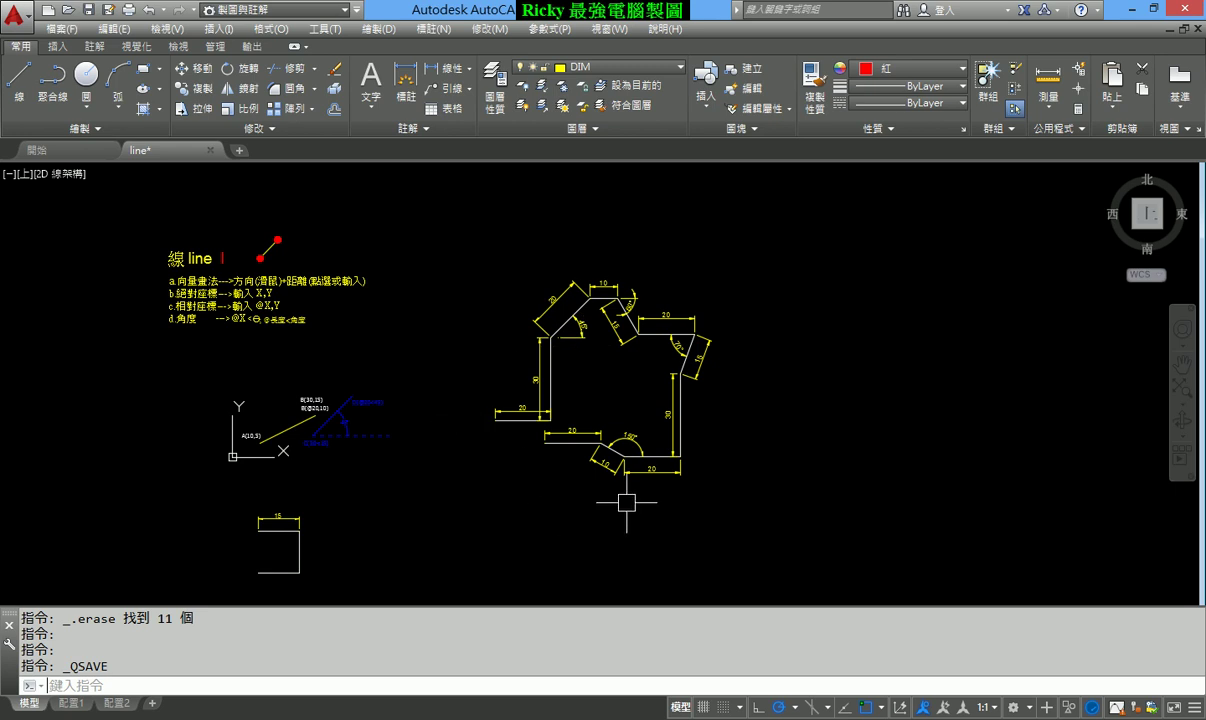
pyautogui.moveTo(626, 501); pyautogui.dragTo(269, 329, button='middle')
pyautogui.moveTo(352, 554)
pyautogui.mouseDown(button='middle')
pyautogui.moveTo(336, 393)
pyautogui.moveTo(363, 395)
pyautogui.moveTo(368, 376)
pyautogui.mouseUp(button='middle')
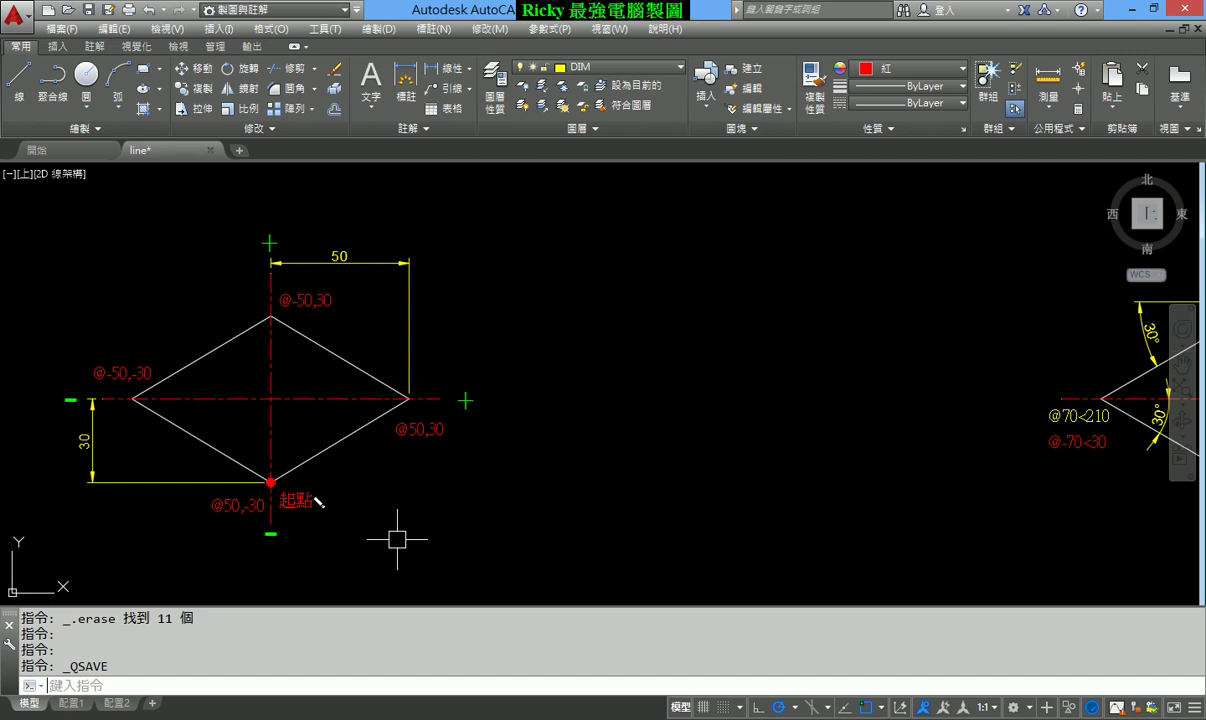
pyautogui.click(271, 398)
pyautogui.moveTo(242, 412); pyautogui.dragTo(262, 419)
pyautogui.moveTo(283, 395); pyautogui.dragTo(330, 408)
pyautogui.moveTo(346, 268); pyautogui.dragTo(342, 266)
pyautogui.moveTo(97, 455)
pyautogui.mouseDown()
pyautogui.moveTo(108, 447)
pyautogui.moveTo(100, 432)
pyautogui.mouseUp()
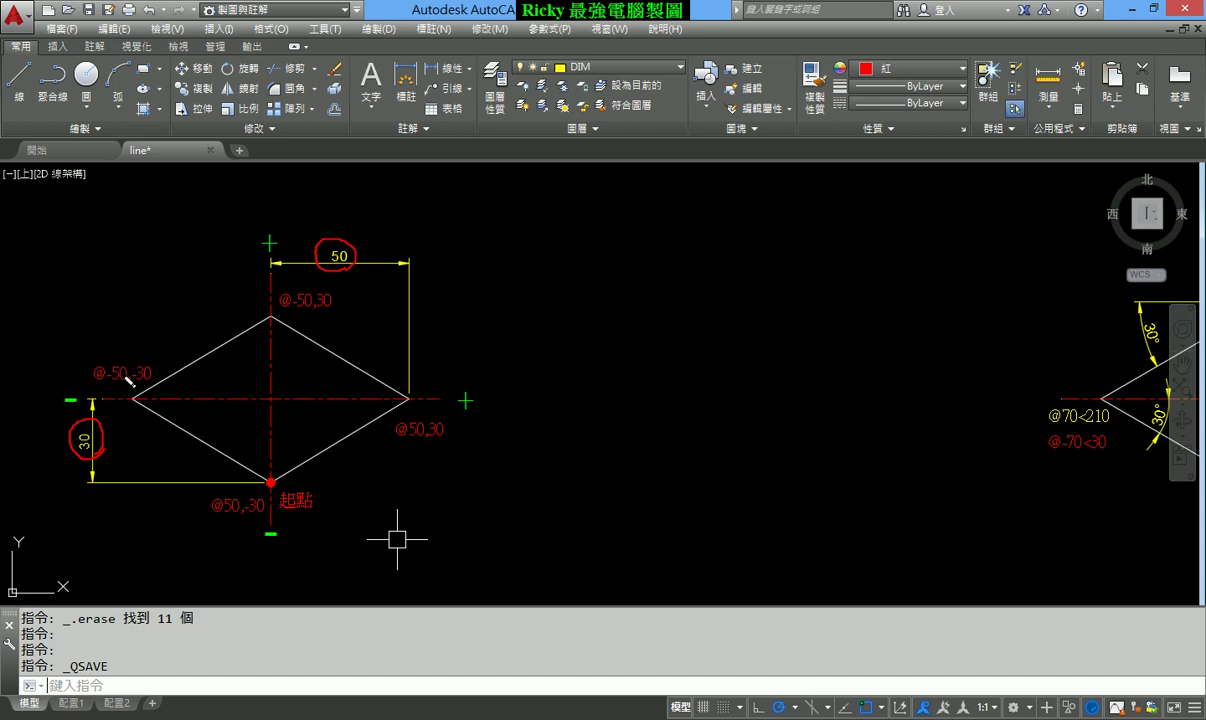
pyautogui.press('Escape')
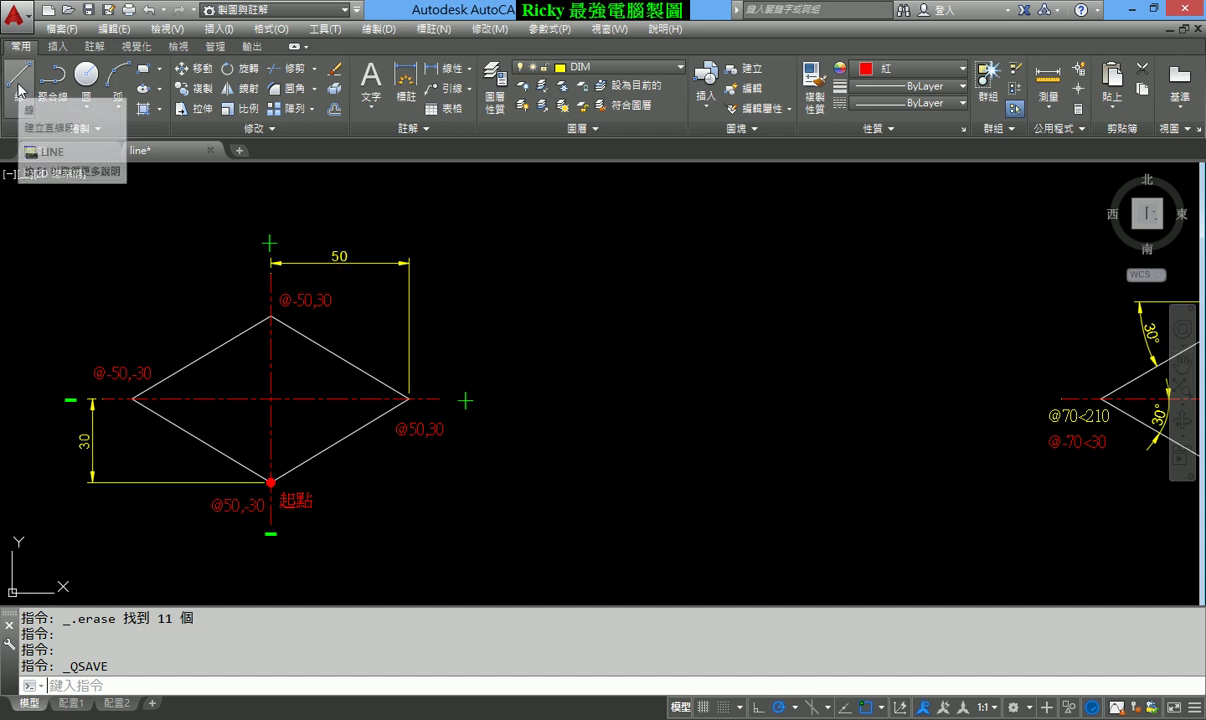
# Start LINE at an empty point right of the diamond, then mark its 50 run and 30 rise.
pyautogui.click(19, 80)
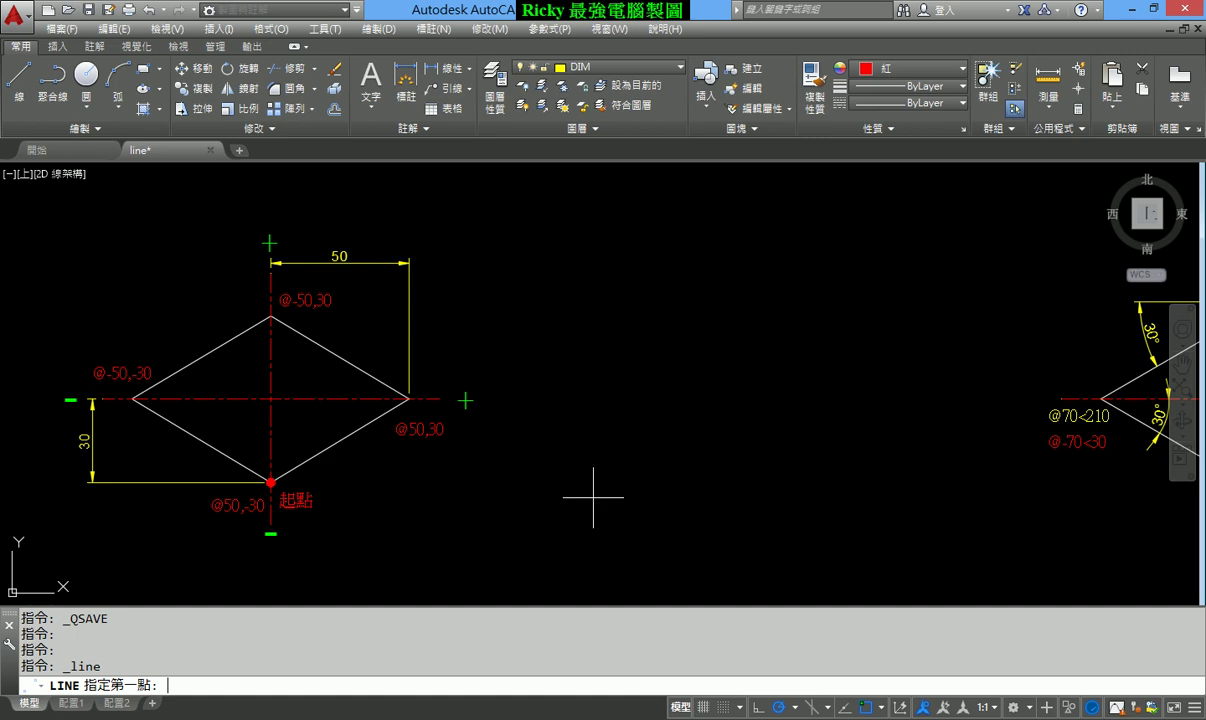
pyautogui.click(675, 492)
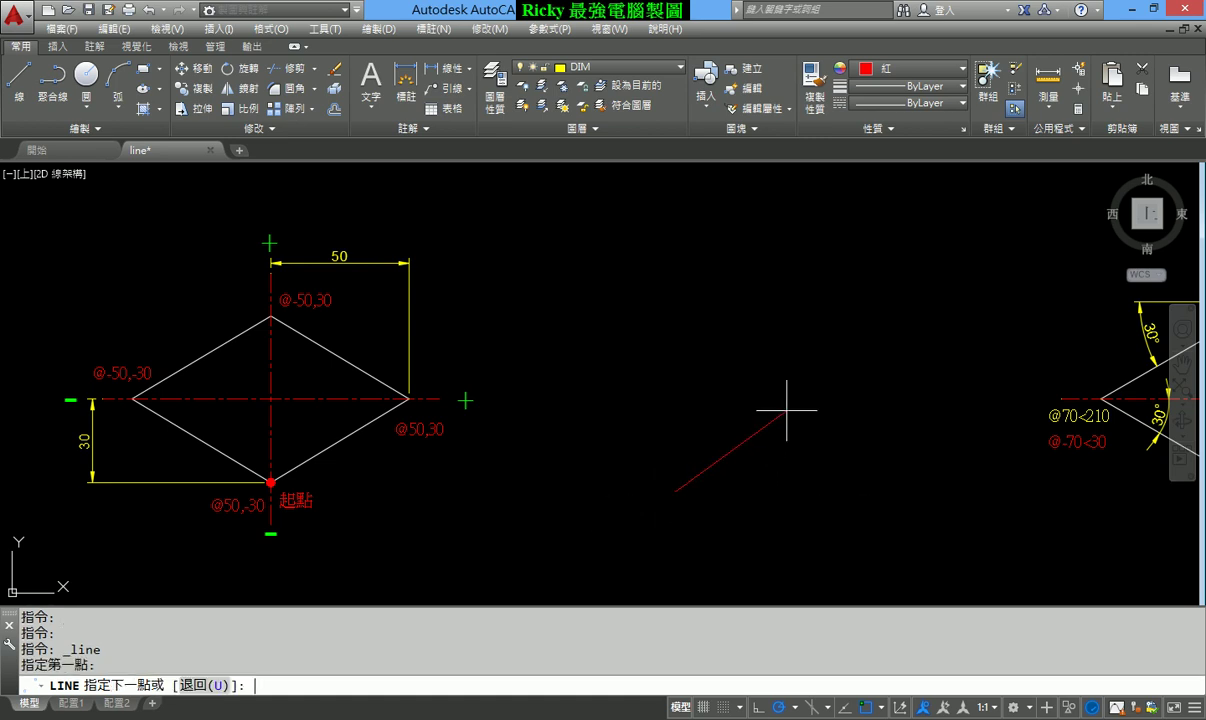
pyautogui.moveTo(271, 483); pyautogui.dragTo(408, 483)
pyautogui.moveTo(466, 389); pyautogui.dragTo(452, 391)
pyautogui.moveTo(406, 483); pyautogui.dragTo(406, 399)
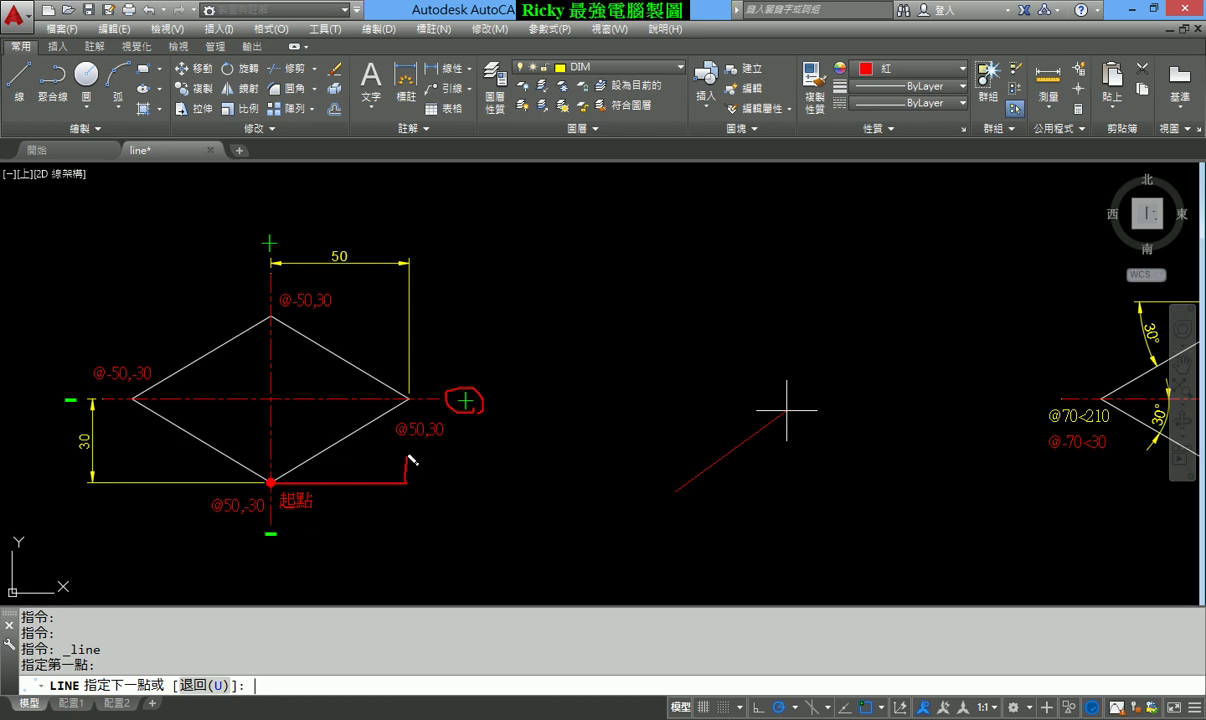
pyautogui.moveTo(282, 252); pyautogui.dragTo(292, 249)
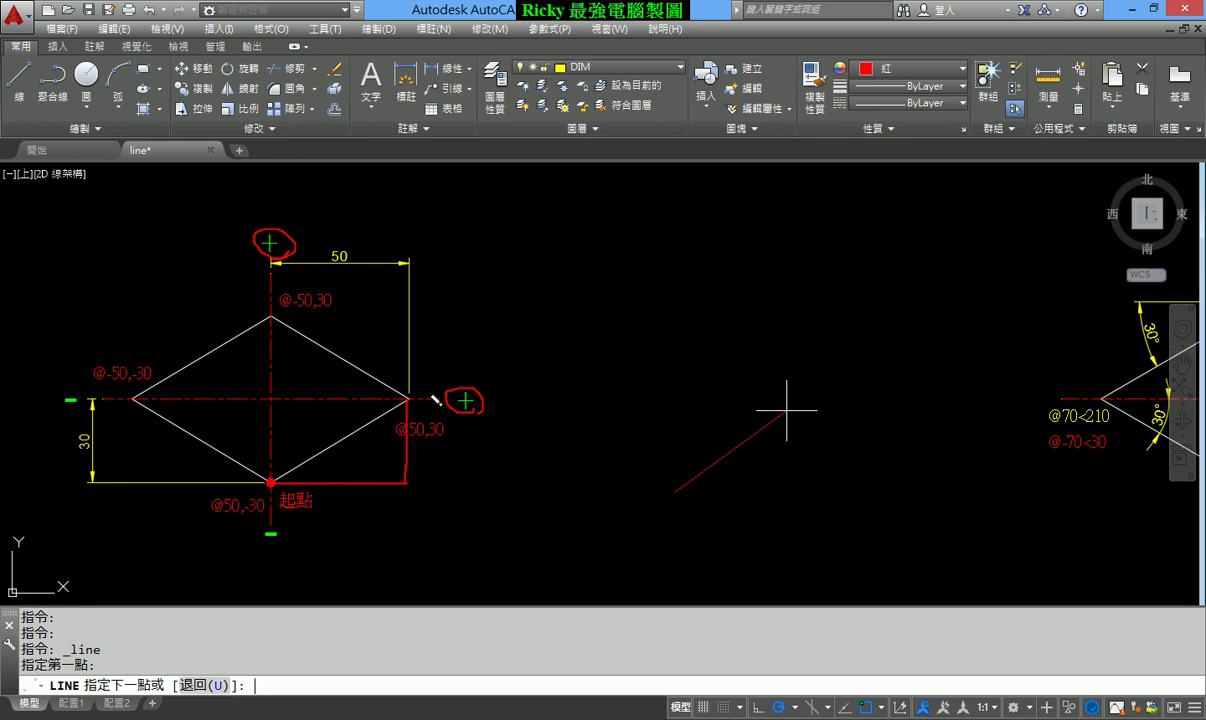
pyautogui.press('Escape')
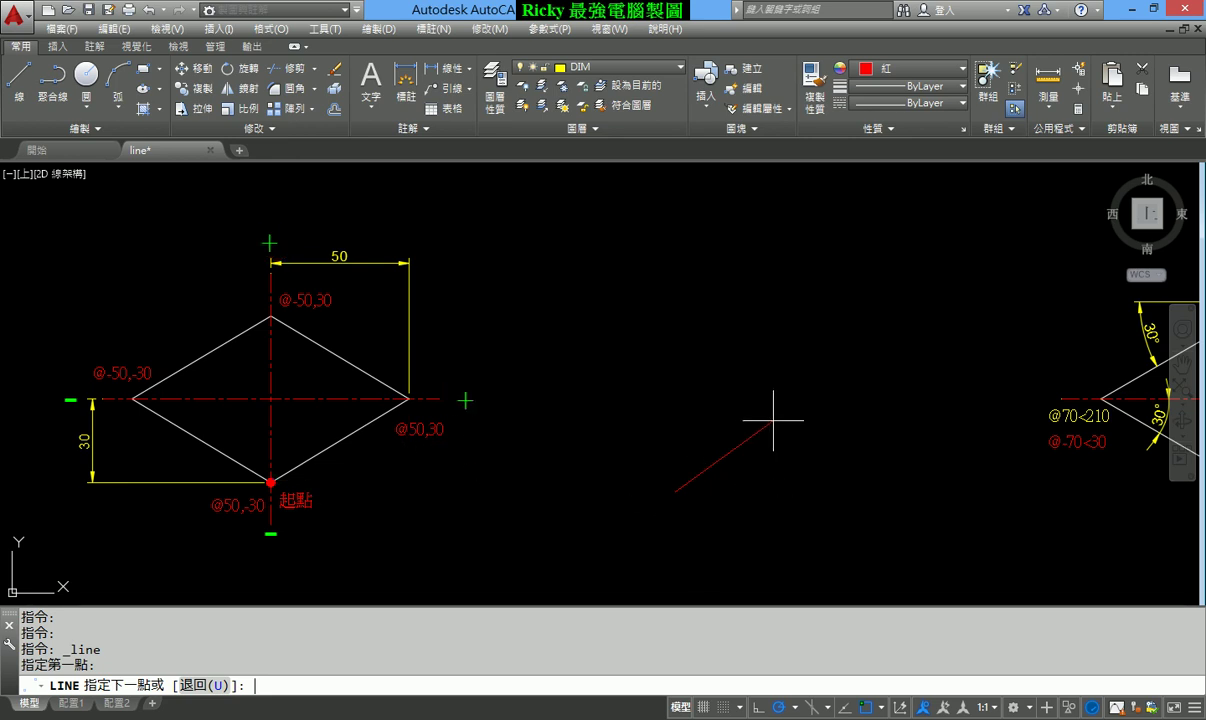
pyautogui.write('@50,')
pyautogui.write('30')
pyautogui.press('Return')
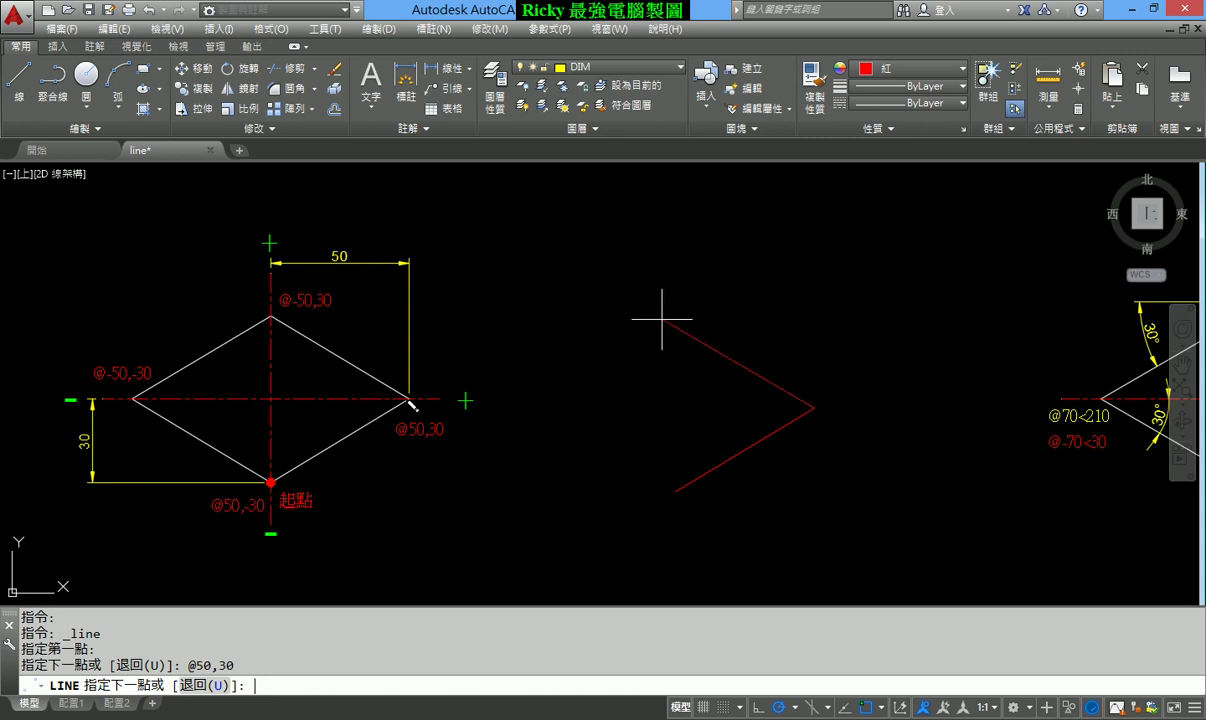
# Mark up the reference diamond's 50 leftward run and 30 rise for the @-50,30 edge.
pyautogui.moveTo(409, 399)
pyautogui.mouseDown()
pyautogui.moveTo(273, 395)
pyautogui.moveTo(267, 321)
pyautogui.mouseUp()
pyautogui.moveTo(395, 345)
pyautogui.mouseDown()
pyautogui.moveTo(409, 449)
pyautogui.moveTo(410, 404)
pyautogui.mouseUp()
pyautogui.moveTo(66, 402); pyautogui.dragTo(72, 392)
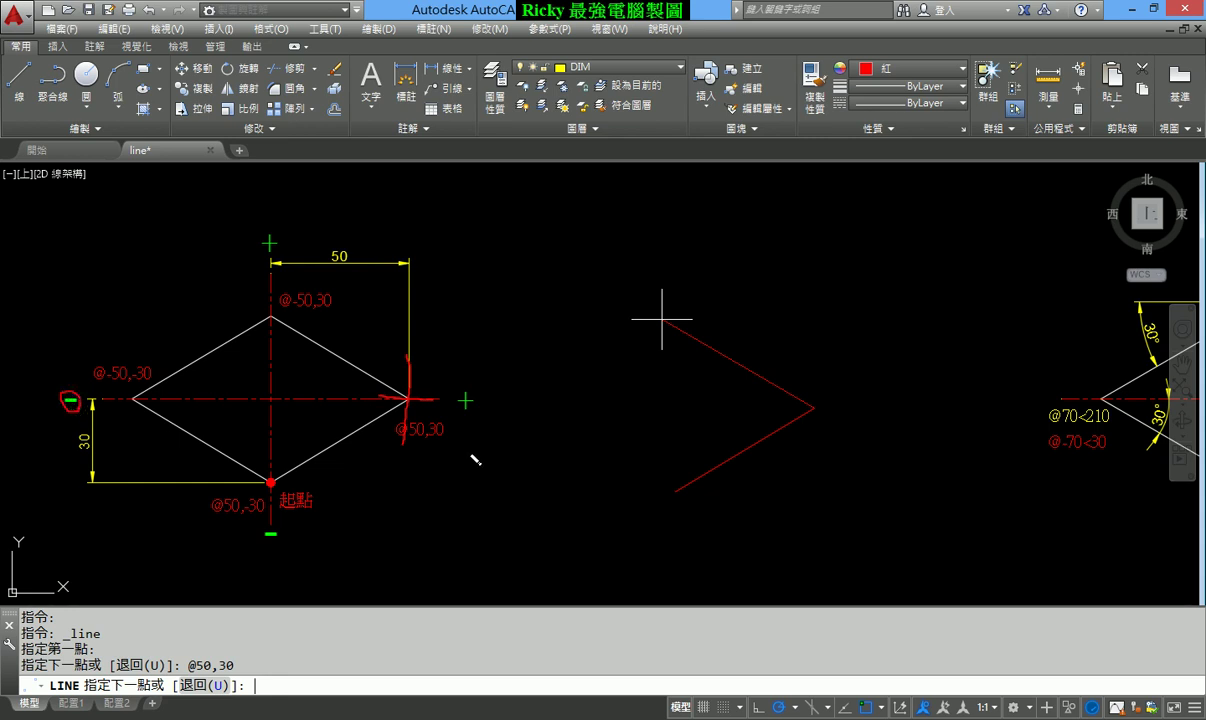
pyautogui.moveTo(410, 400)
pyautogui.mouseDown()
pyautogui.moveTo(272, 400)
pyautogui.moveTo(273, 325)
pyautogui.mouseUp()
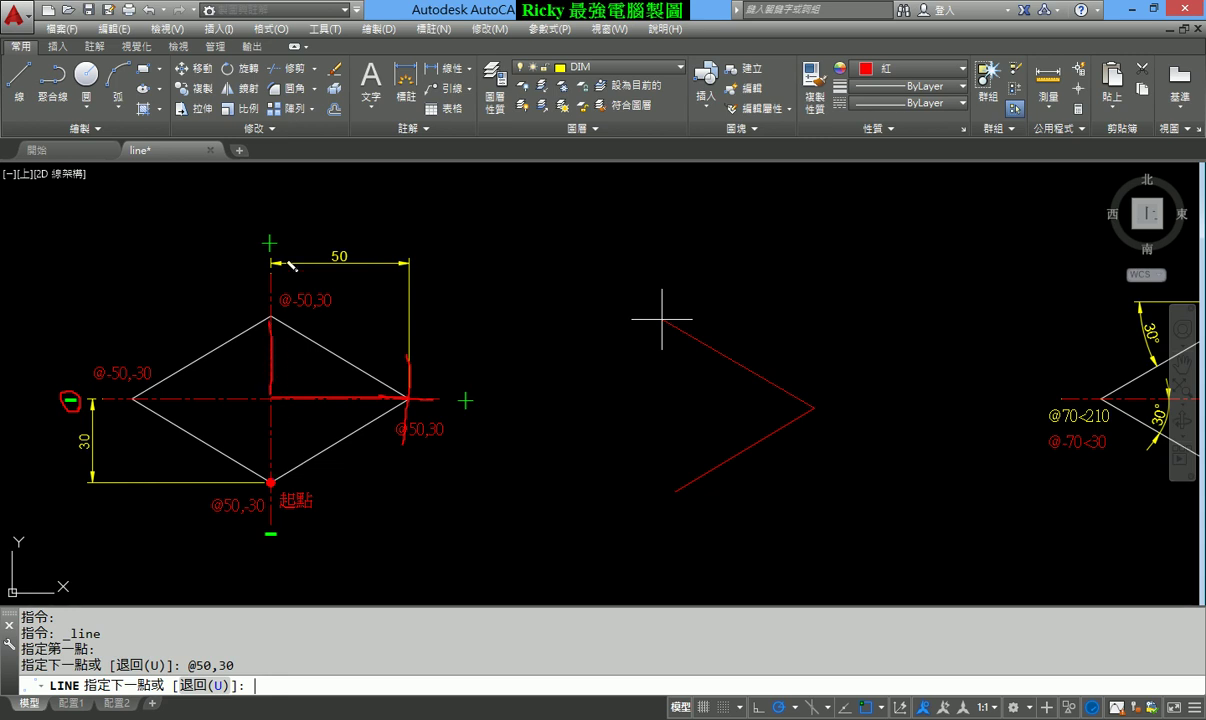
pyautogui.moveTo(274, 250)
pyautogui.mouseDown()
pyautogui.moveTo(260, 238)
pyautogui.moveTo(278, 246)
pyautogui.mouseUp()
pyautogui.moveTo(95, 440)
pyautogui.mouseDown()
pyautogui.moveTo(70, 428)
pyautogui.moveTo(96, 436)
pyautogui.mouseUp()
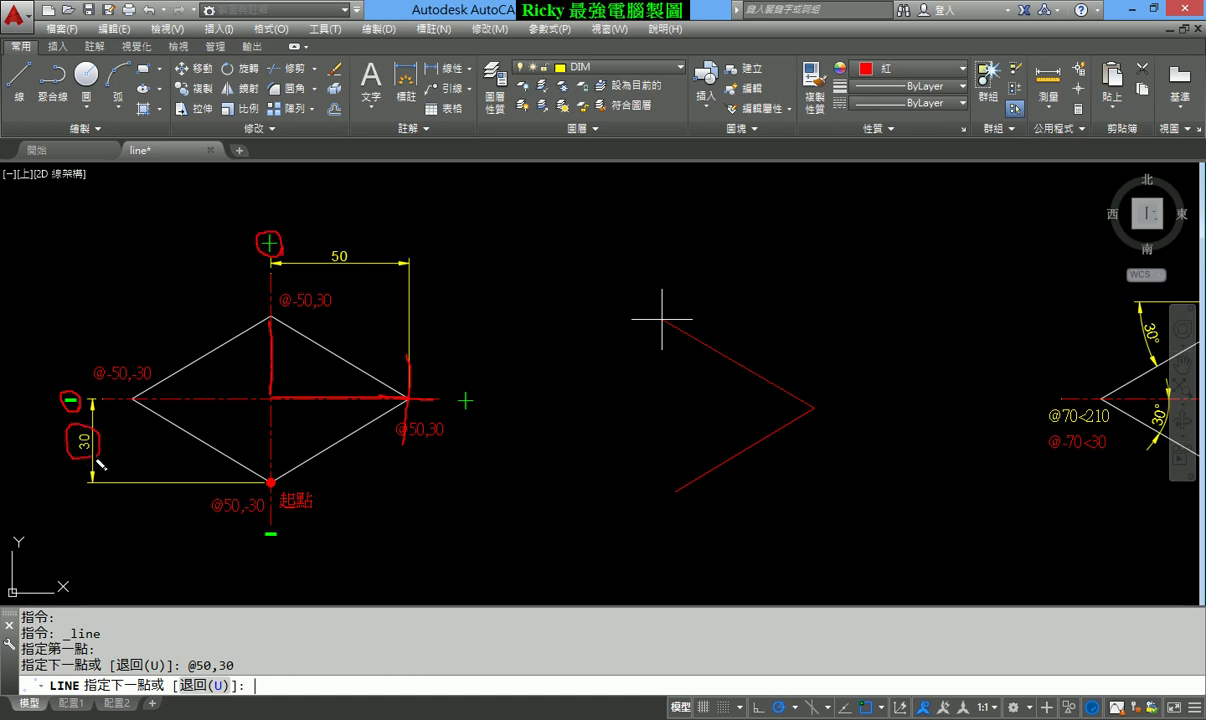
pyautogui.moveTo(284, 311); pyautogui.dragTo(291, 312)
pyautogui.press('Escape')
# Draw the second edge to @-50,30, mark its path on the reference, then erase the marks.
pyautogui.write('@-50,30')
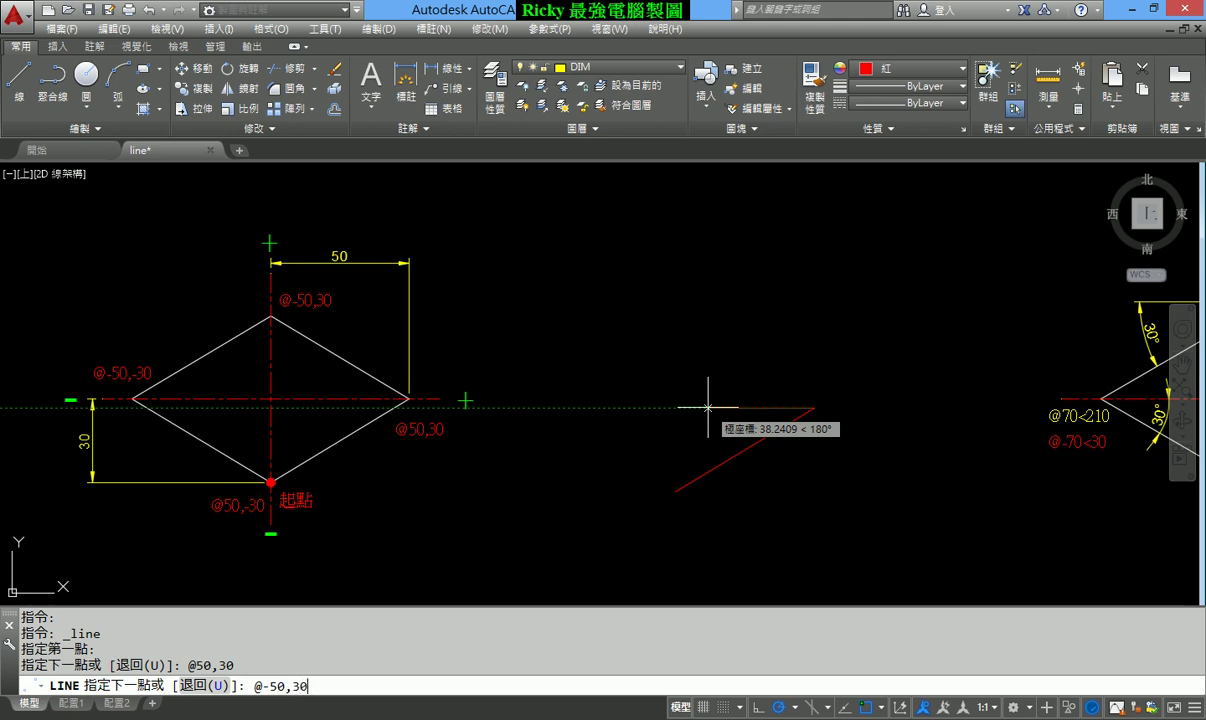
pyautogui.press('Return')
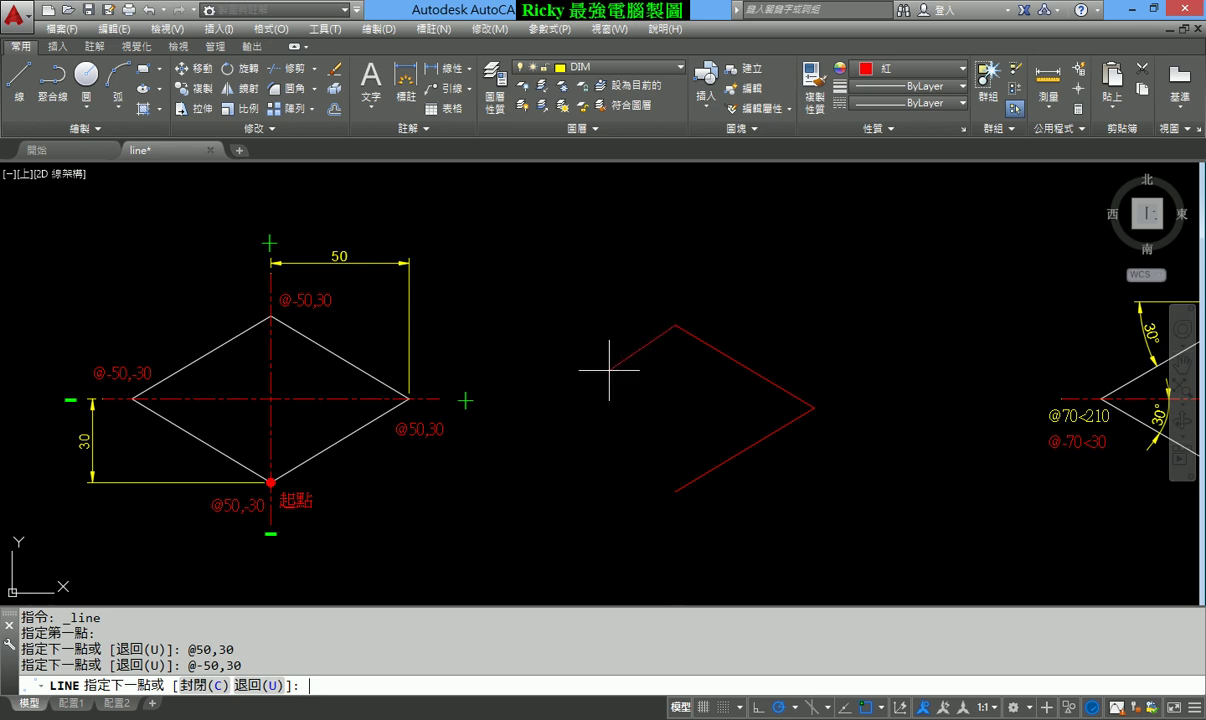
pyautogui.moveTo(277, 322)
pyautogui.mouseDown()
pyautogui.moveTo(146, 318)
pyautogui.moveTo(133, 386)
pyautogui.moveTo(147, 404)
pyautogui.mouseUp()
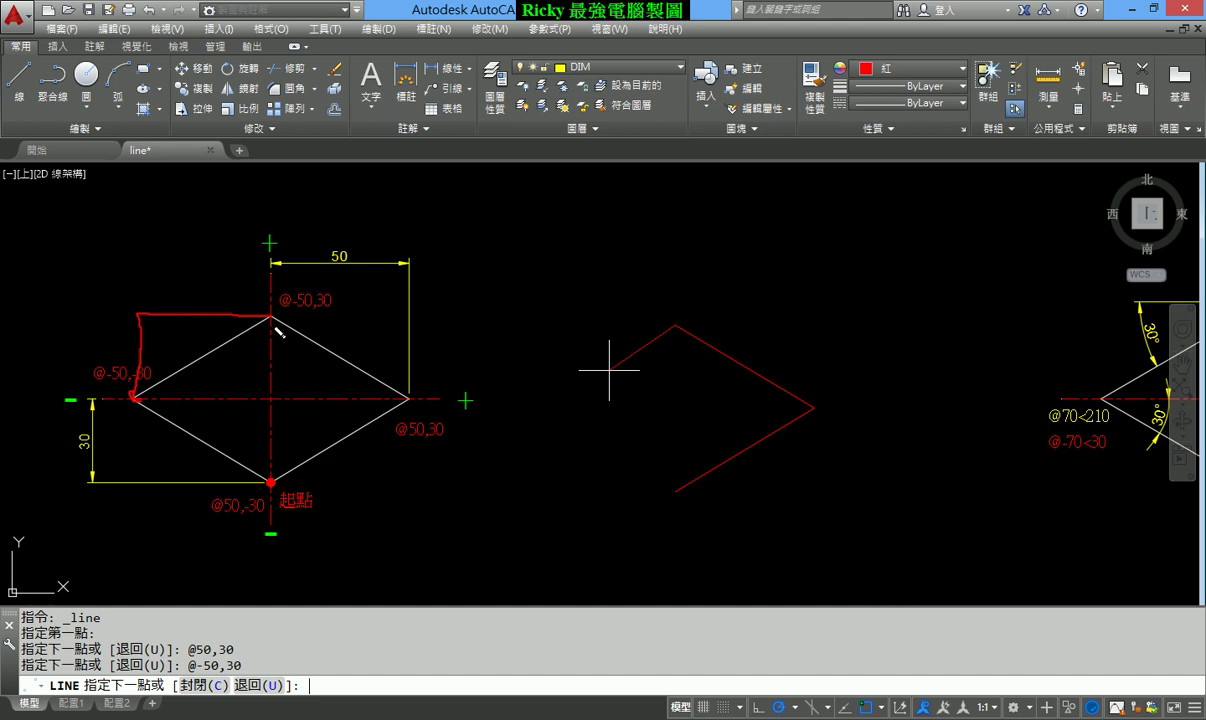
pyautogui.moveTo(76, 388); pyautogui.dragTo(78, 398)
pyautogui.moveTo(271, 317)
pyautogui.mouseDown()
pyautogui.moveTo(288, 317)
pyautogui.moveTo(271, 355)
pyautogui.mouseUp()
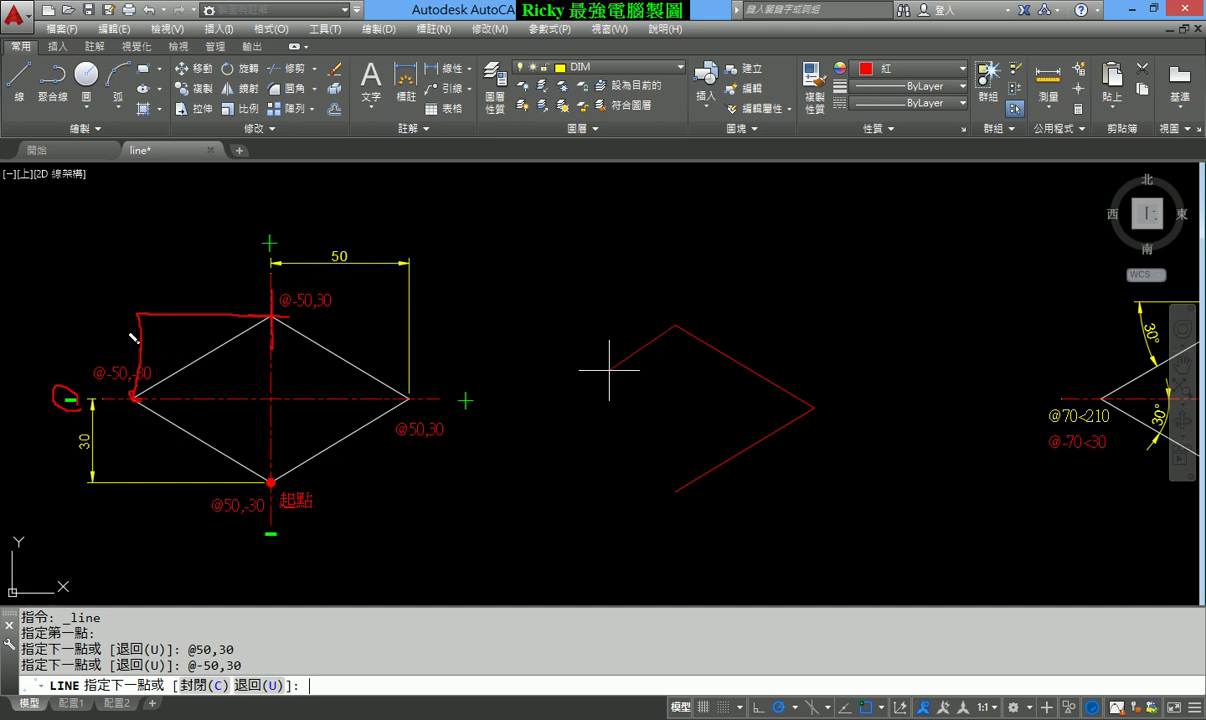
pyautogui.moveTo(284, 533); pyautogui.dragTo(282, 527)
pyautogui.press('e')
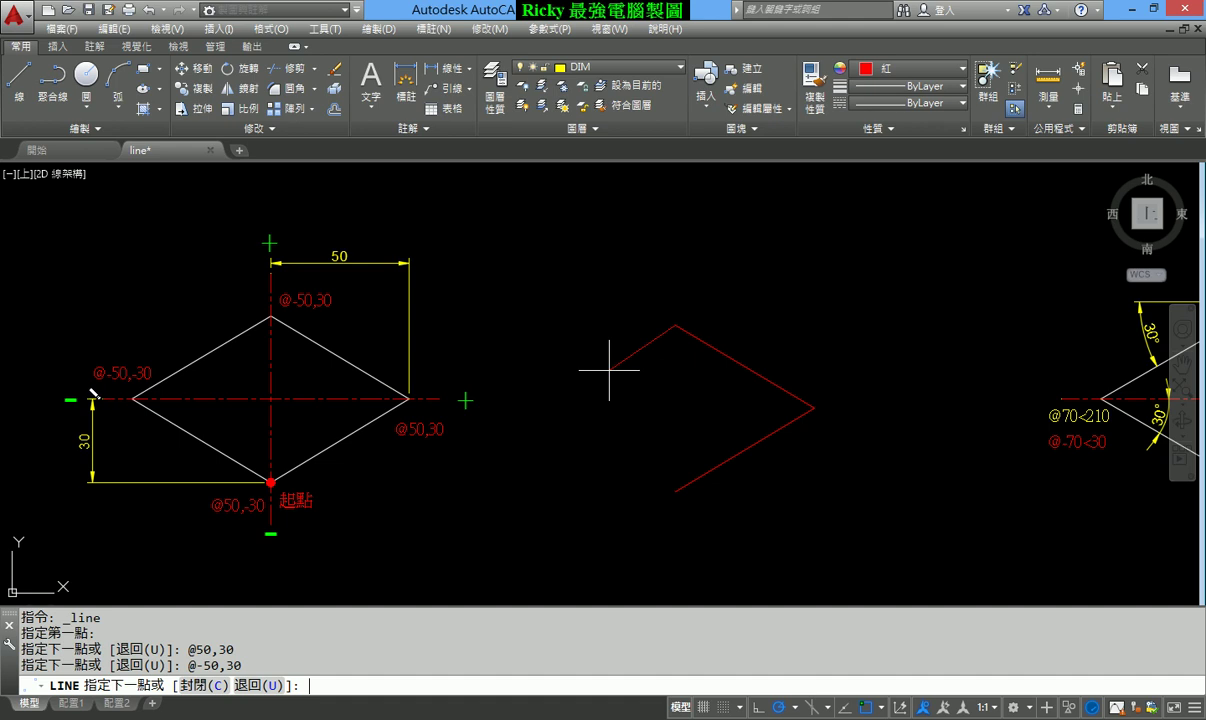
pyautogui.press('Escape')
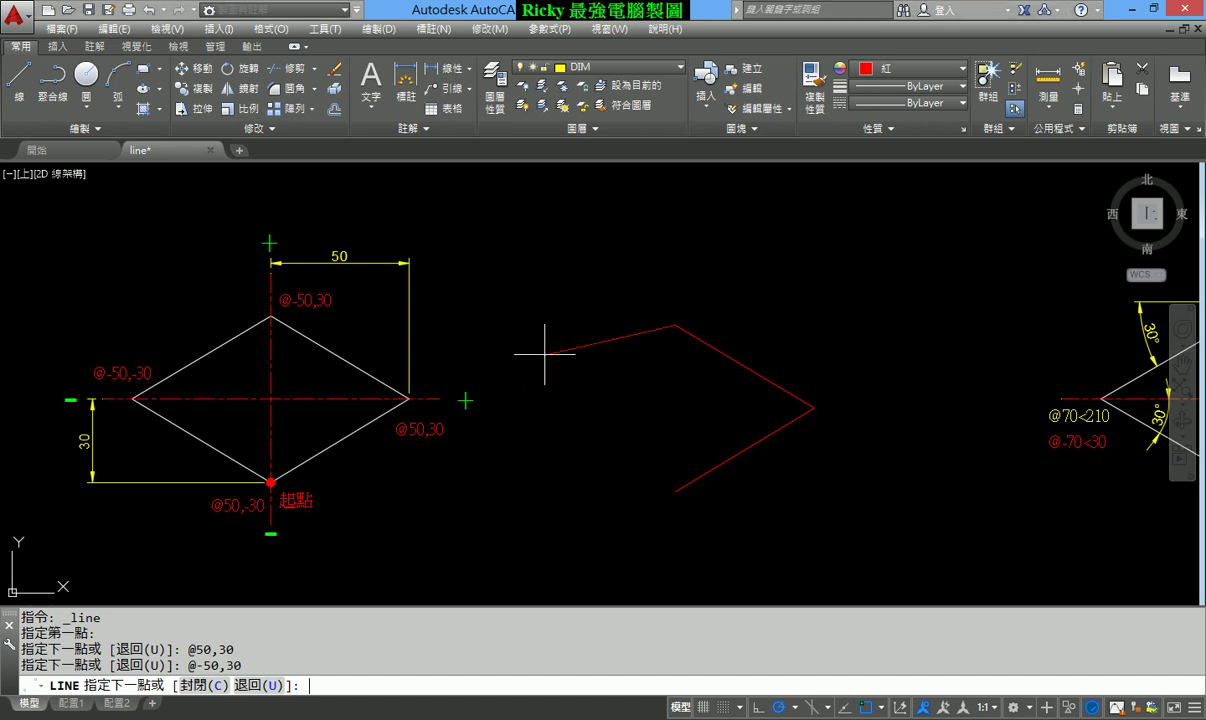
# Draw the third edge to relative point @-50,-30 at the left corner.
pyautogui.write('@')
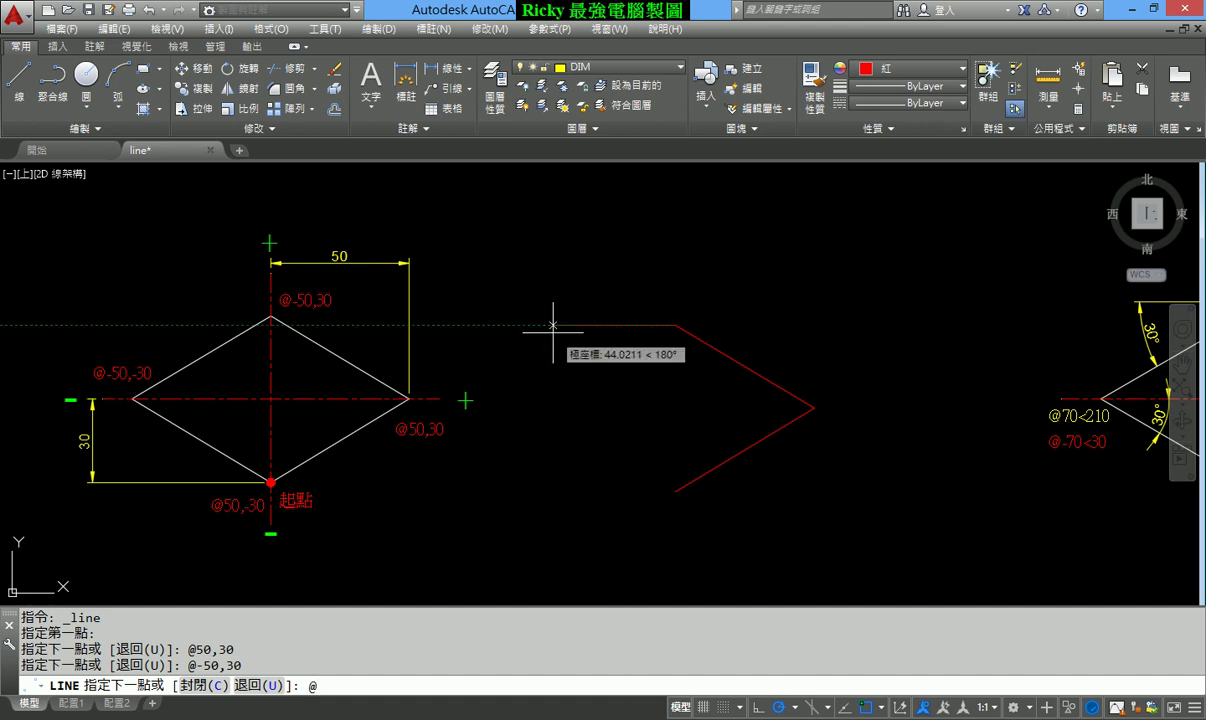
pyautogui.write('-50')
pyautogui.write('30')
pyautogui.press('Return')
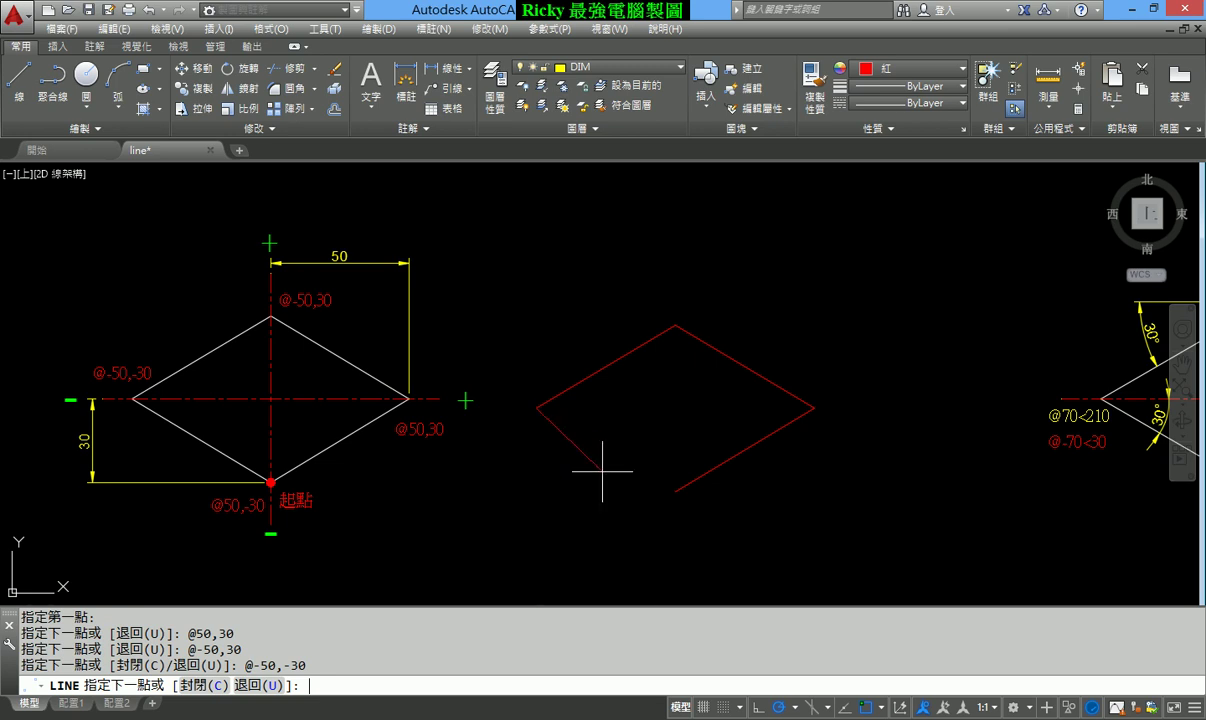
# Mark the left corner, the 50 run and the 30 dimension on the reference diamond.
pyautogui.moveTo(135, 400)
pyautogui.mouseDown()
pyautogui.moveTo(279, 419)
pyautogui.moveTo(270, 478)
pyautogui.mouseUp()
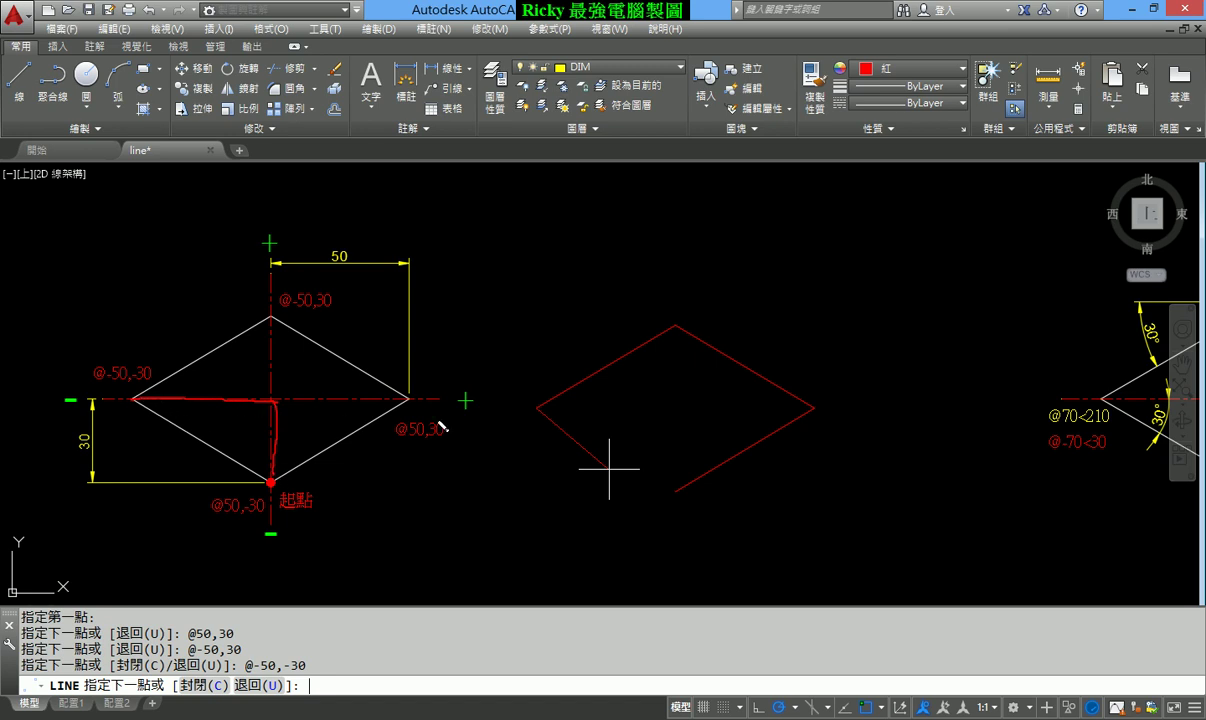
pyautogui.moveTo(134, 376); pyautogui.dragTo(142, 433)
pyautogui.moveTo(472, 389); pyautogui.dragTo(472, 411)
pyautogui.moveTo(328, 262); pyautogui.dragTo(348, 263)
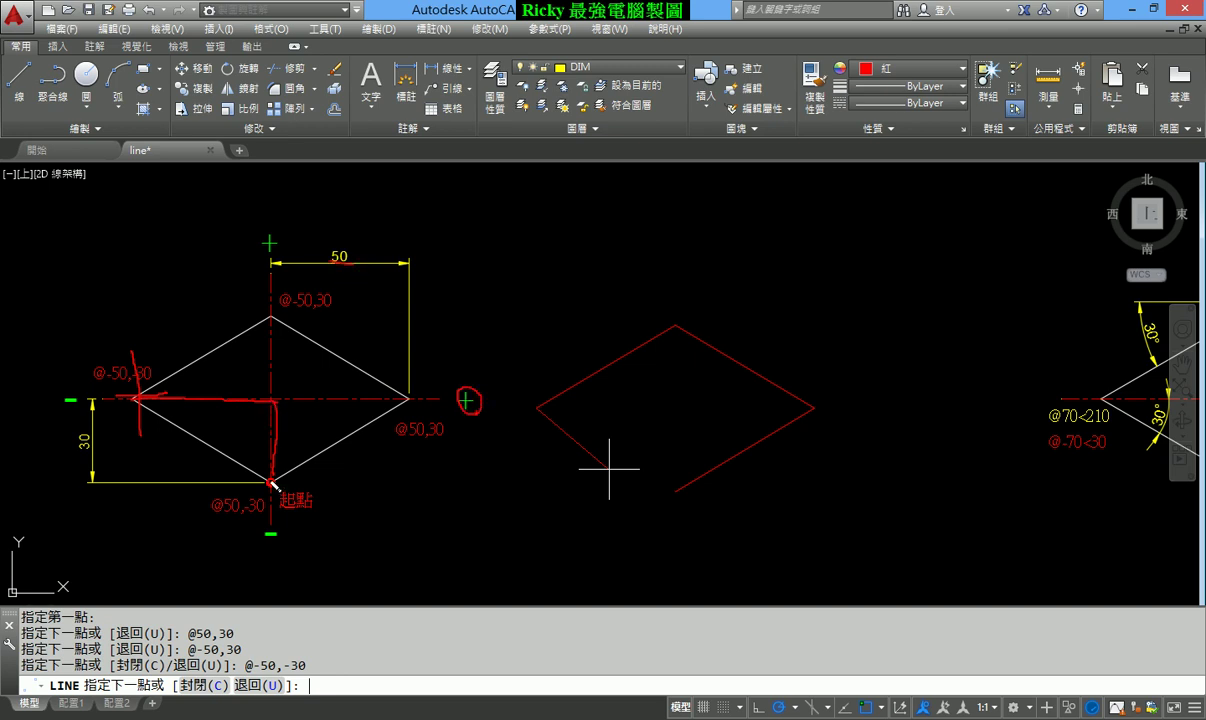
pyautogui.moveTo(278, 518); pyautogui.dragTo(283, 546)
pyautogui.moveTo(104, 432)
pyautogui.mouseDown()
pyautogui.moveTo(70, 440)
pyautogui.moveTo(110, 462)
pyautogui.mouseUp()
pyautogui.press('Escape')
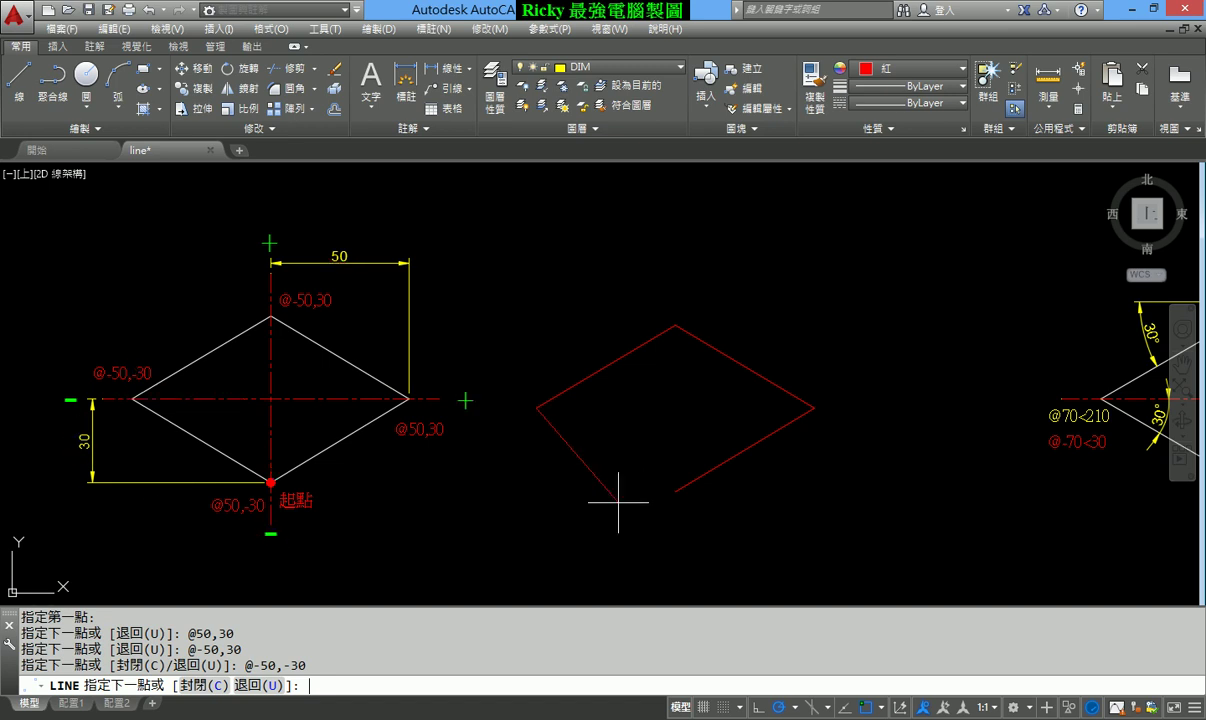
pyautogui.write('@50,-3')
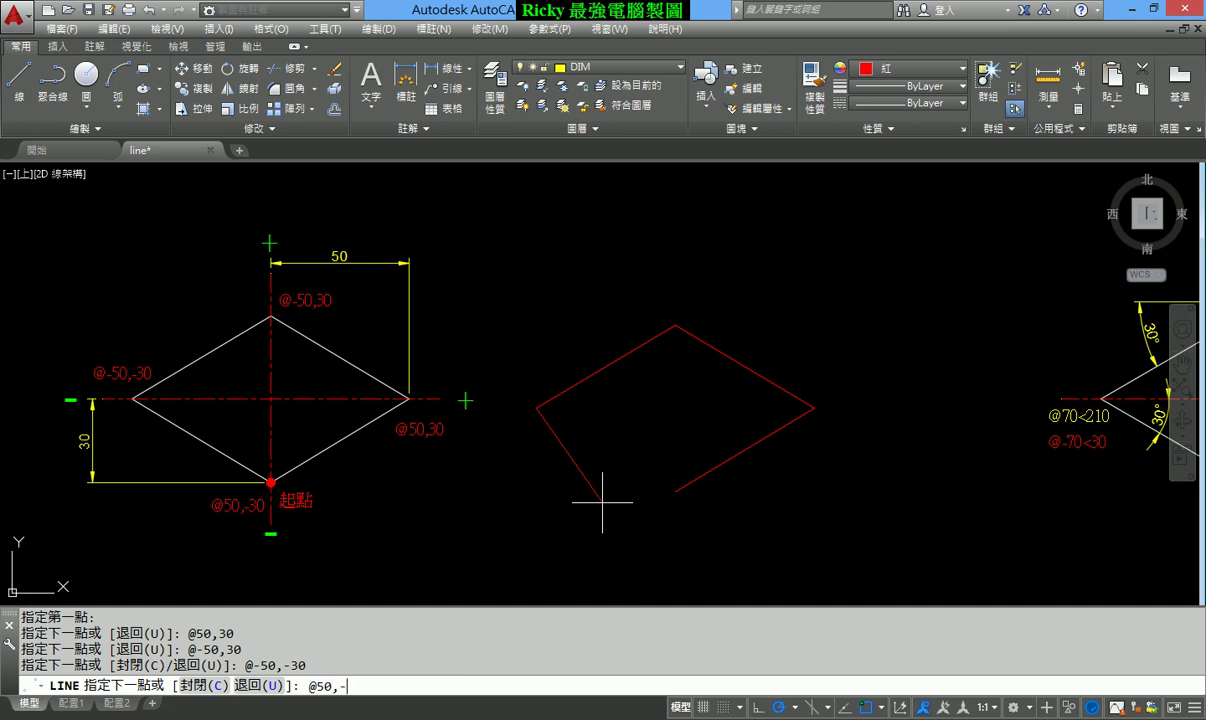
pyautogui.write('0')
pyautogui.press('Return')
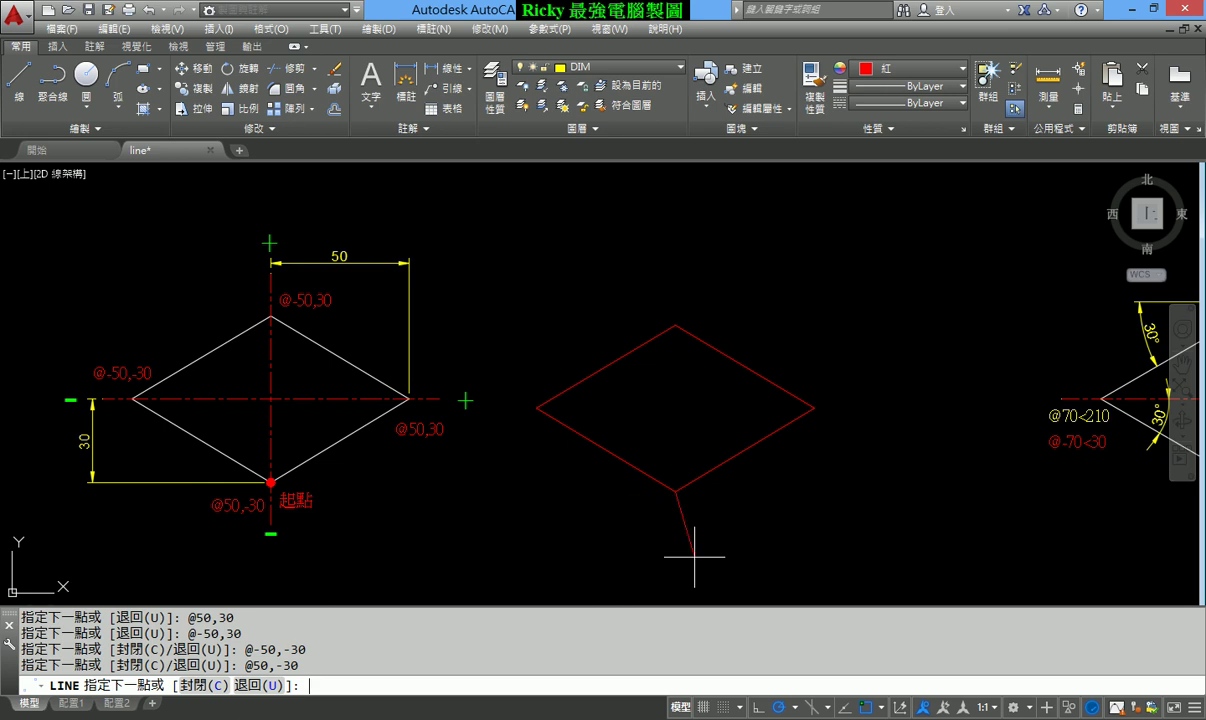
pyautogui.press('Escape')
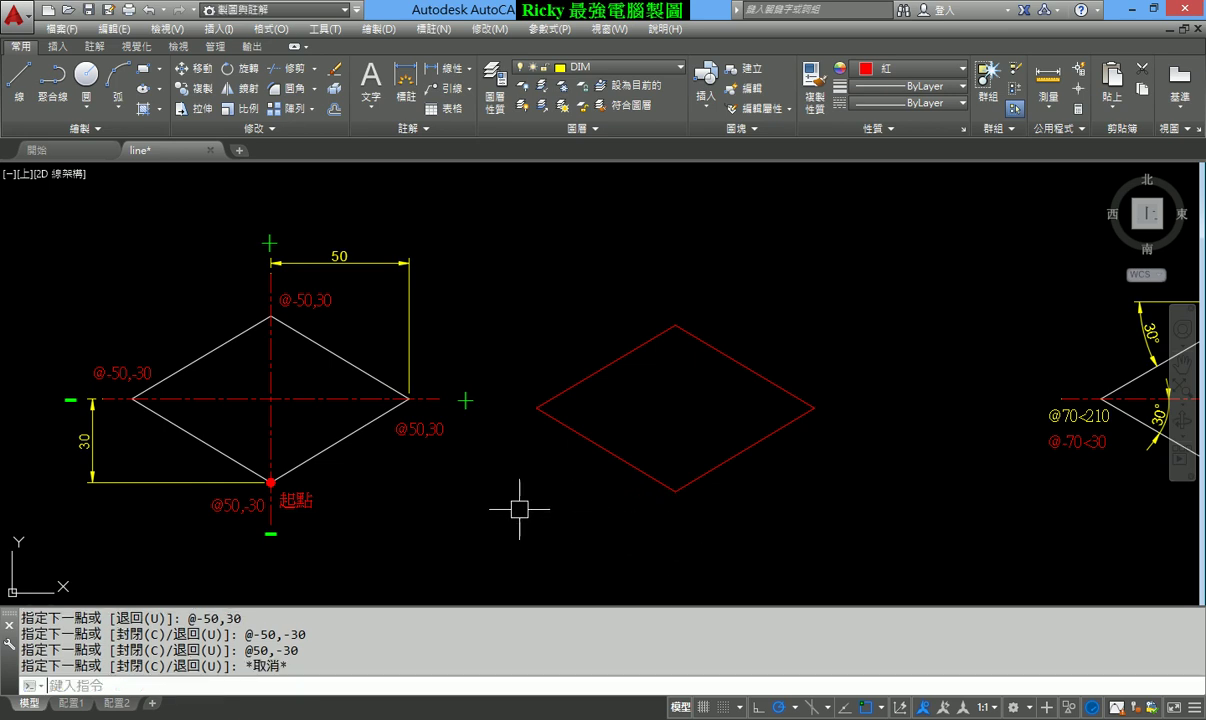